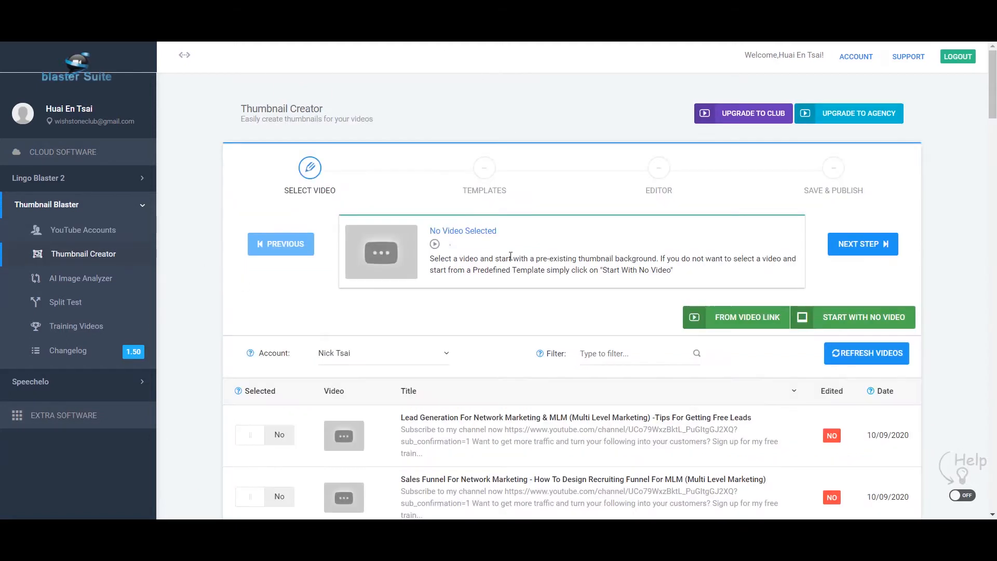
Select the "Untitled Project" video dated 22/08/2020, continue to template selection and dismiss the suggested templates.
left_click_drag(993, 82, 995, 254)
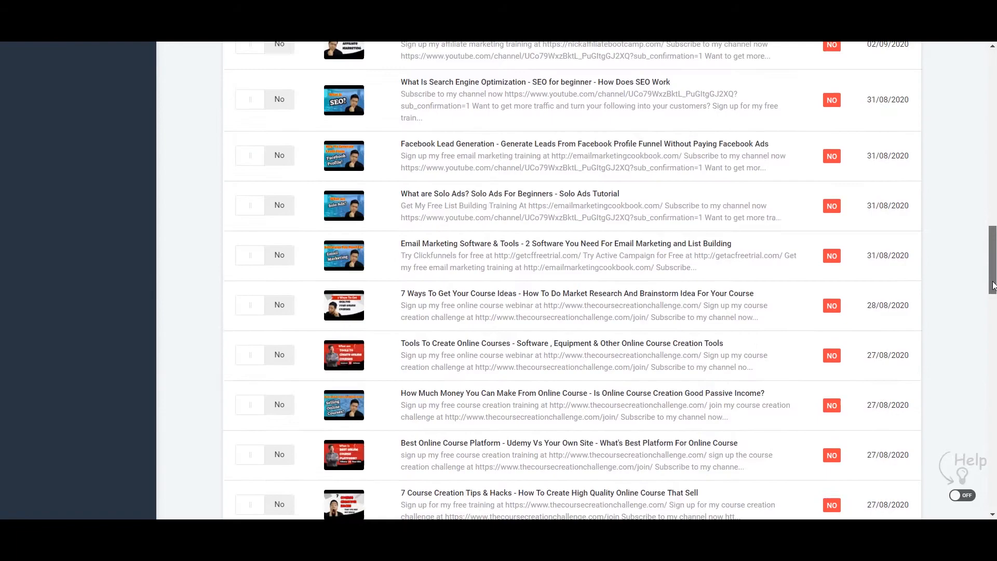
left_click_drag(995, 254, 992, 374)
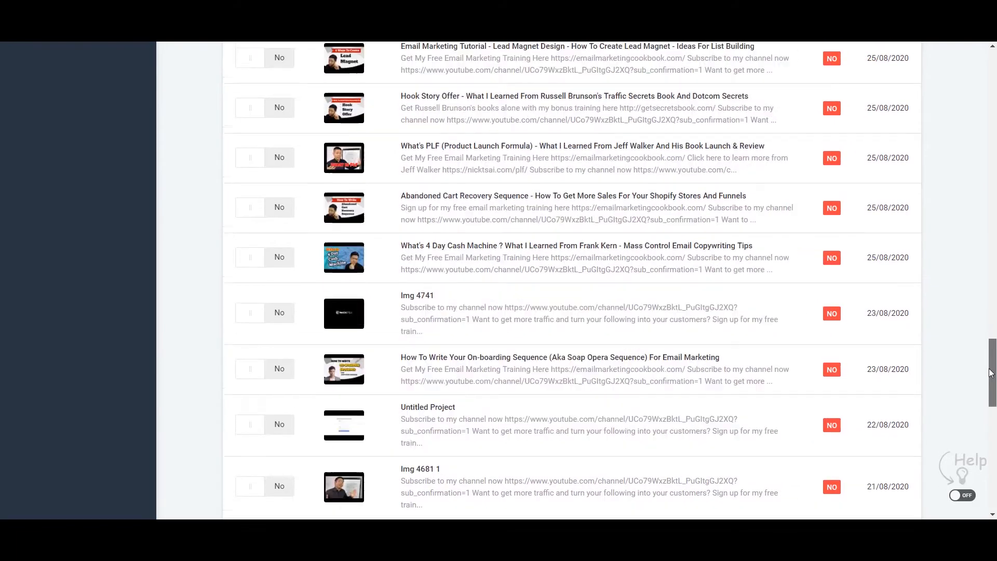
left_click(269, 423)
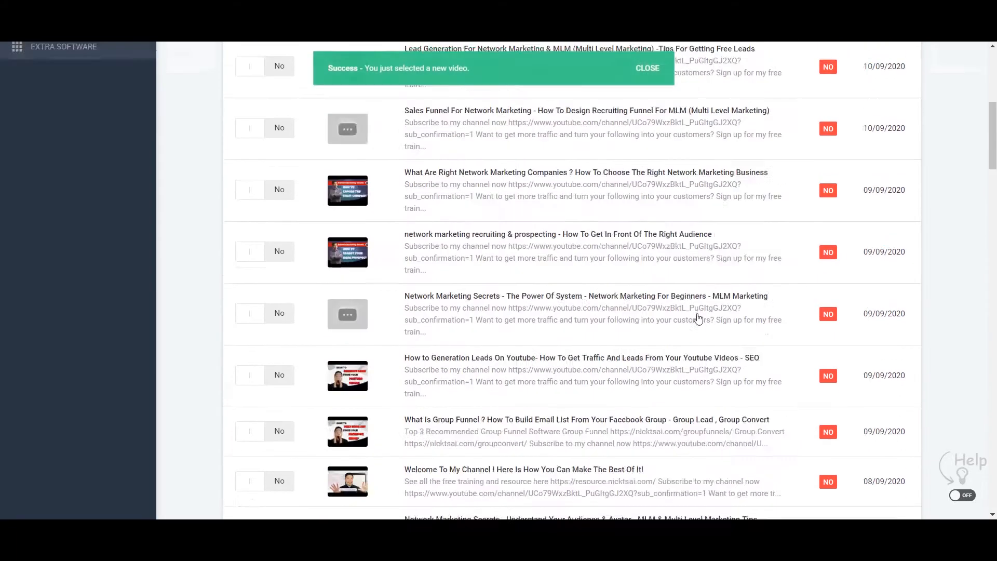
left_click(859, 249)
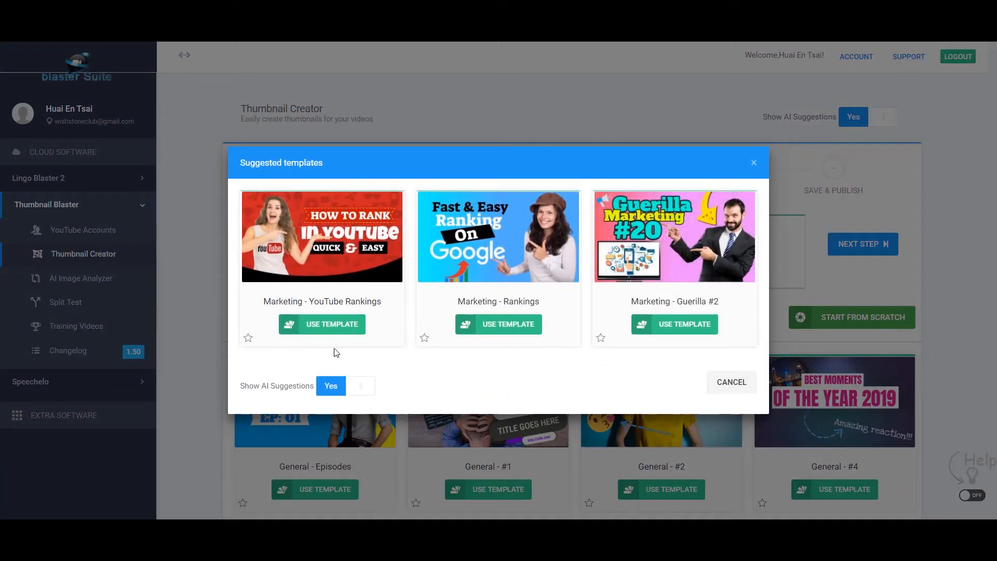
left_click(746, 386)
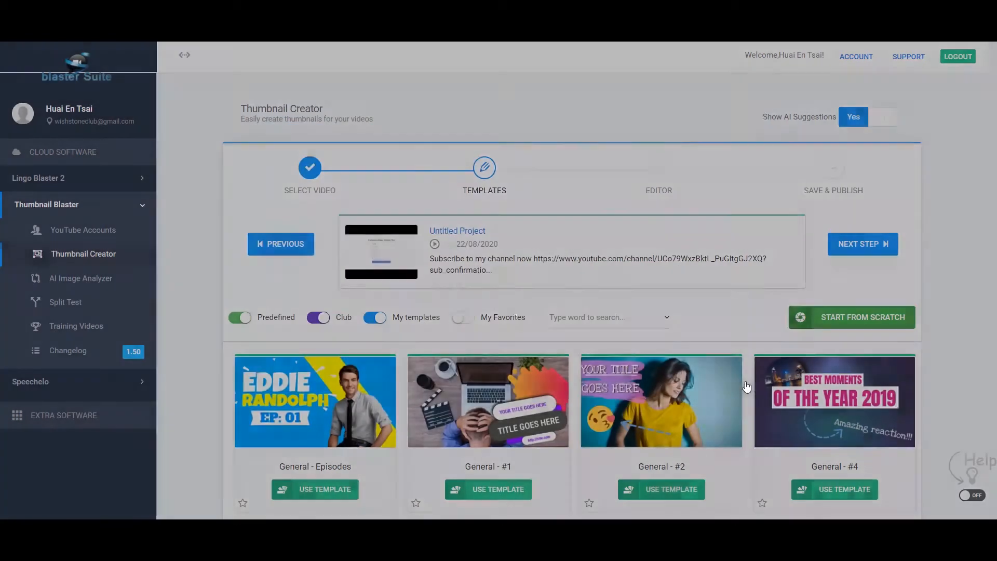
Browse the template gallery and open the "Weight Loss - Comparison" template in the editor.
left_click_drag(993, 61, 993, 87)
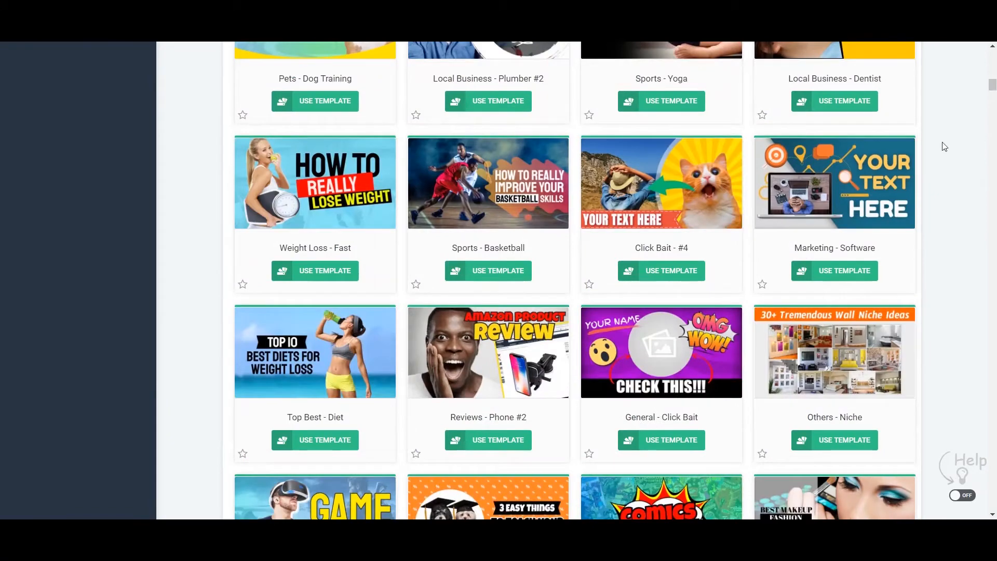
scroll(657, 187, "up", 15)
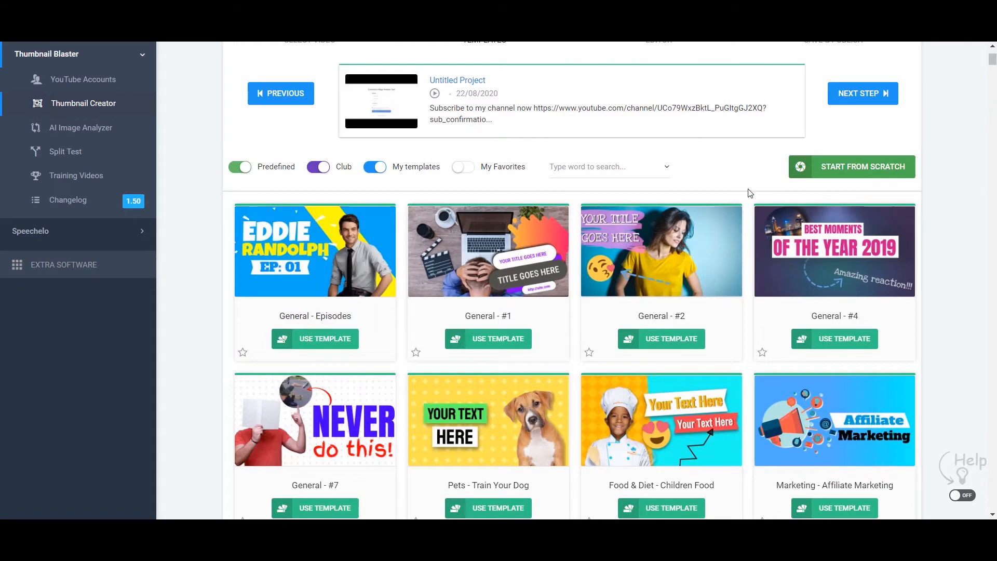
scroll(749, 193, "down", 20)
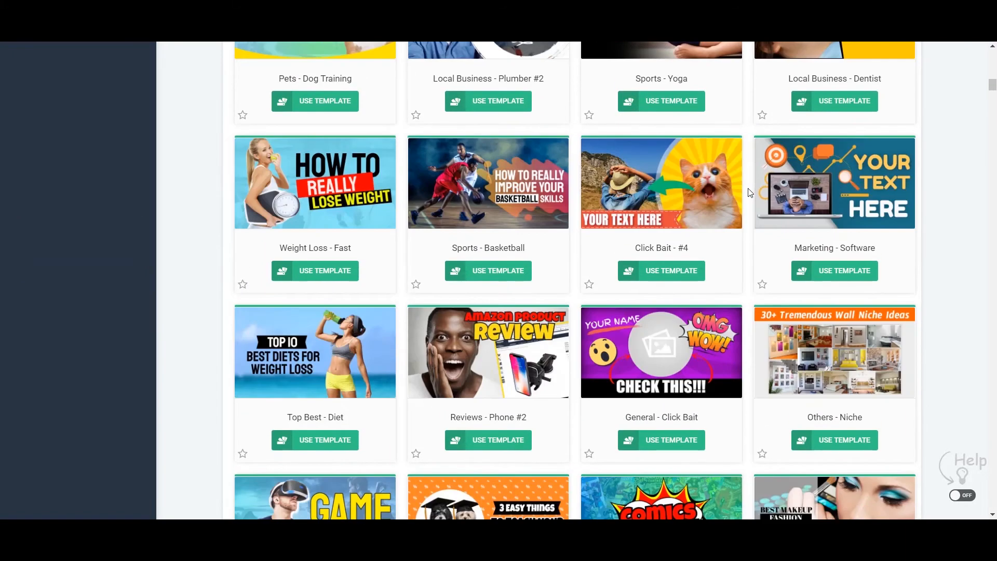
scroll(749, 192, "down", 7)
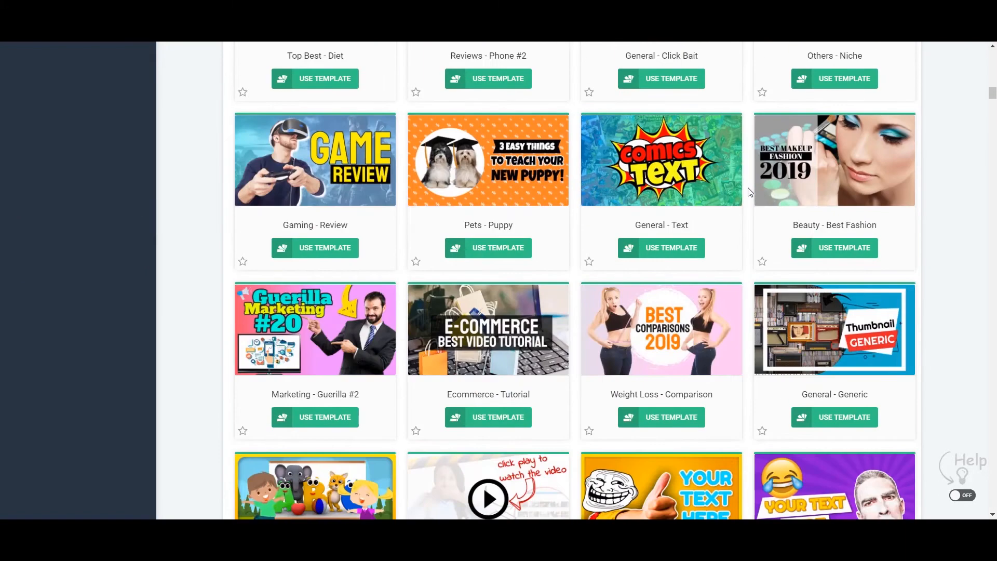
left_click(660, 417)
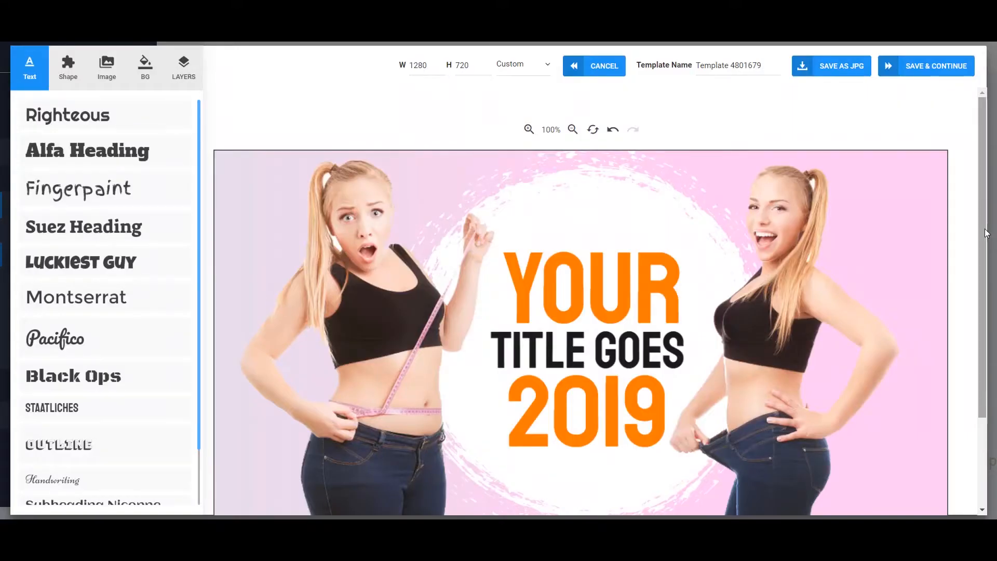
Replace the orange heading "YOUR" with "Get Leads".
left_click_drag(983, 233, 983, 279)
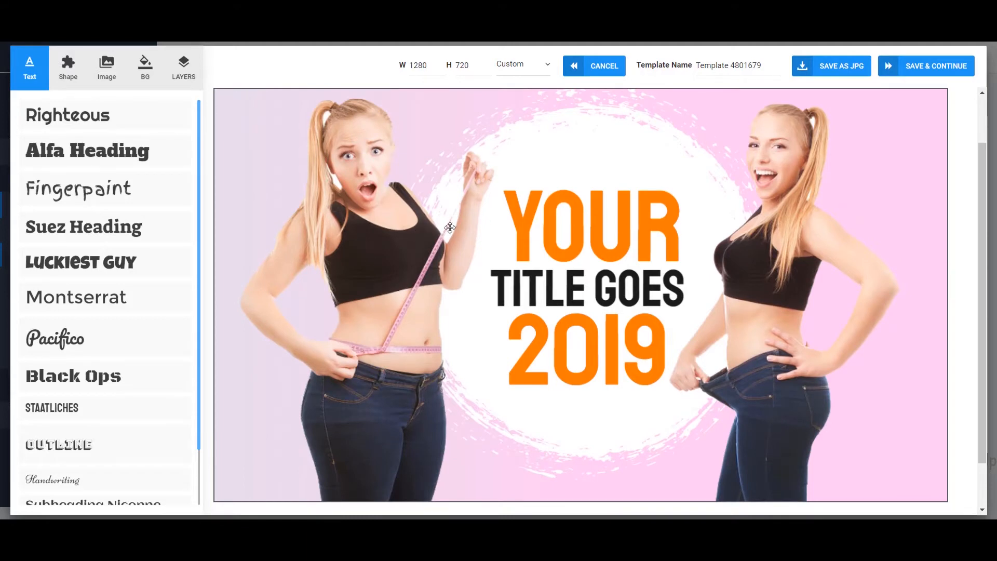
left_click(581, 220)
double_click(581, 220)
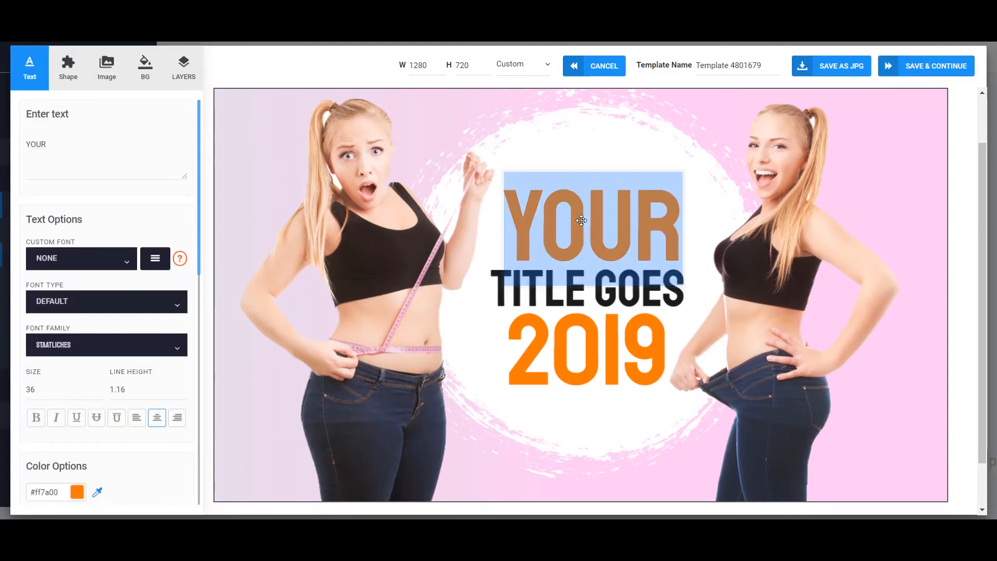
type("GET LE")
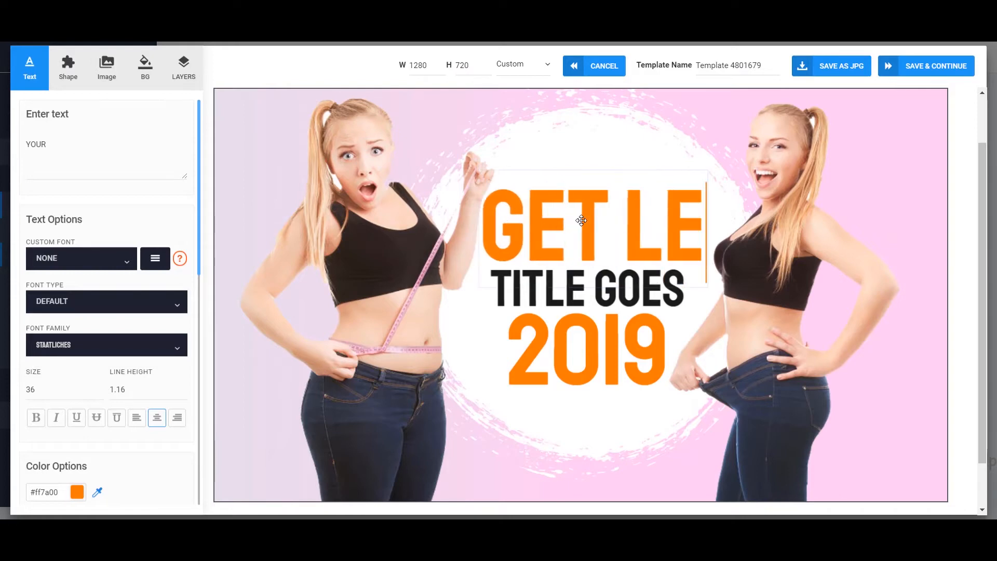
type("ADS")
Change the "TITLE GOES" text to "WITHOUT" and the "2019" text to "ADS".
left_click(579, 304)
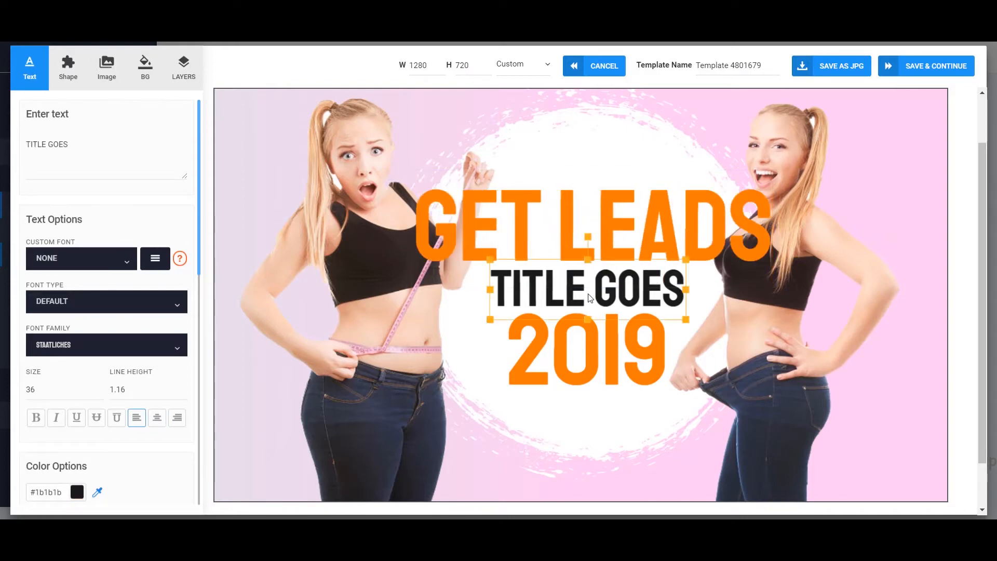
double_click(582, 299)
key("ctrl+a")
type("WITHOUT")
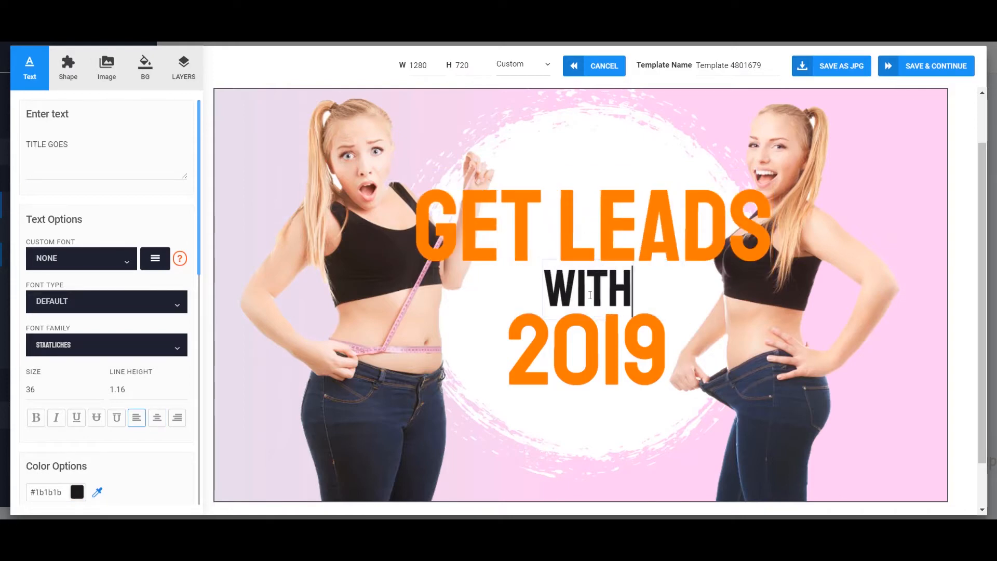
double_click(581, 359)
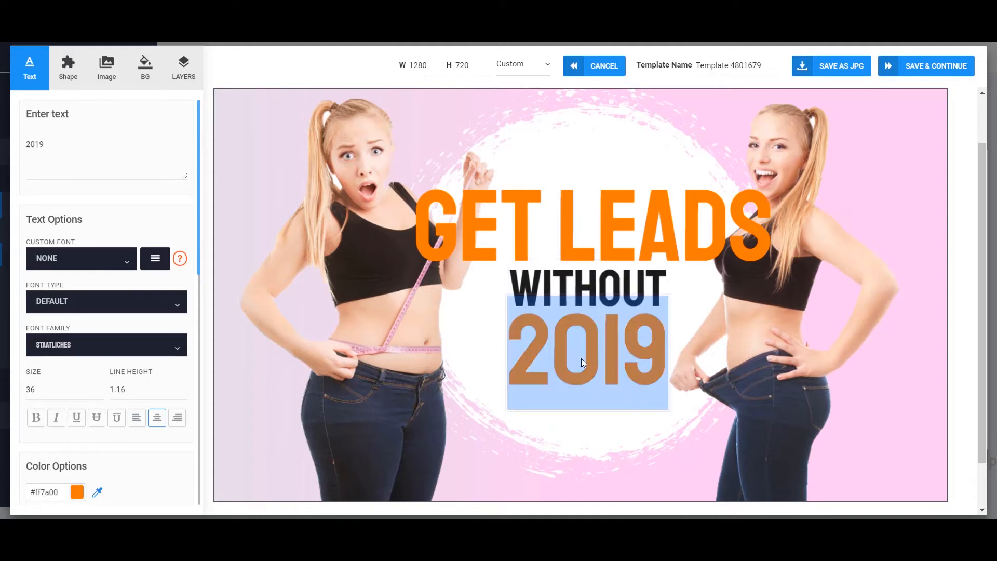
type("ADS")
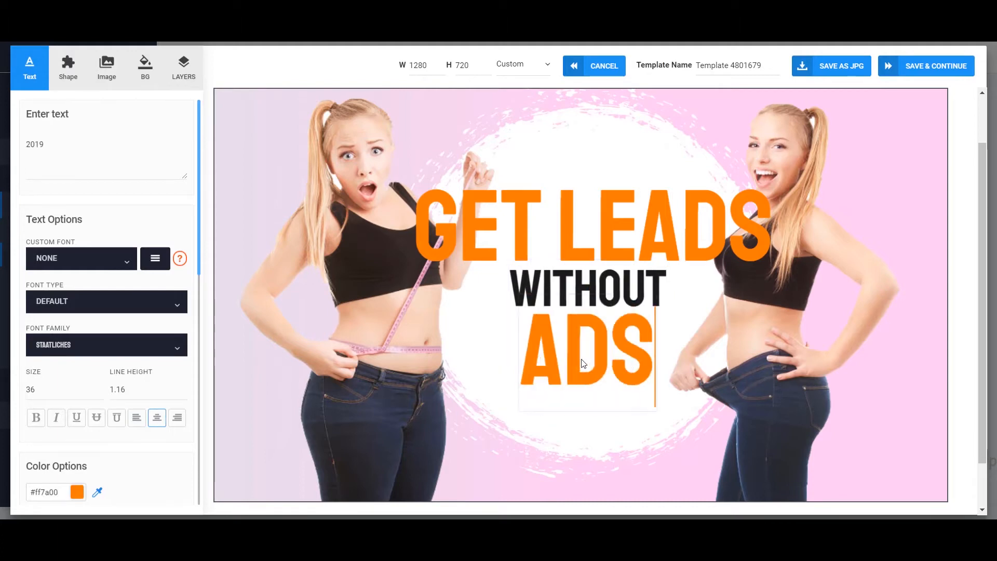
Shrink the "Get Leads" heading and reposition it just above "WITHOUT", centred in the white circle.
left_click(455, 243)
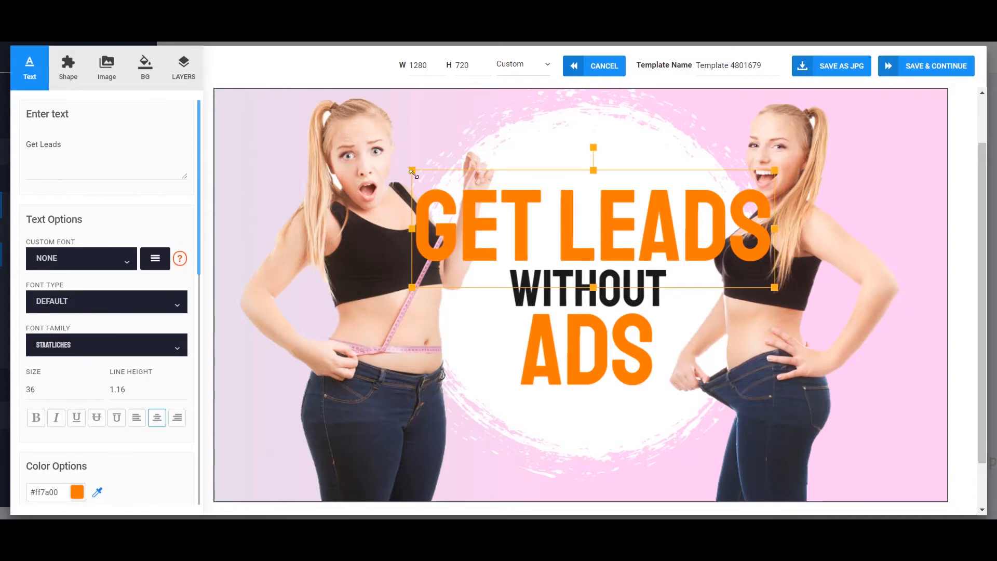
left_click_drag(419, 174, 470, 191)
left_click_drag(664, 268, 644, 248)
left_click_drag(754, 269, 738, 262)
left_click_drag(660, 211, 658, 225)
Delete both images of the woman from the two sides of the thumbnail.
left_click(795, 207)
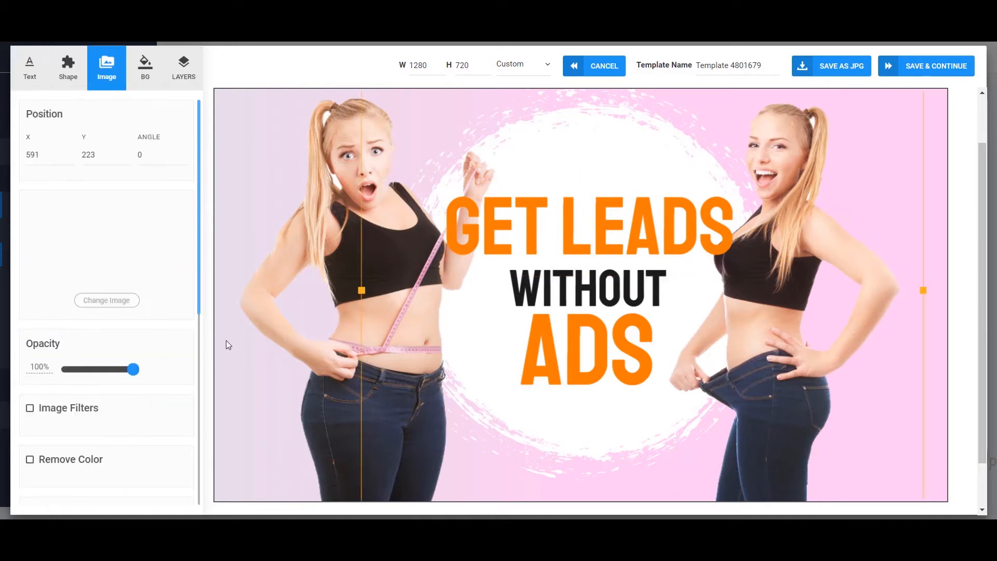
scroll(107, 390, "down", 6)
left_click(97, 347)
left_click(355, 313)
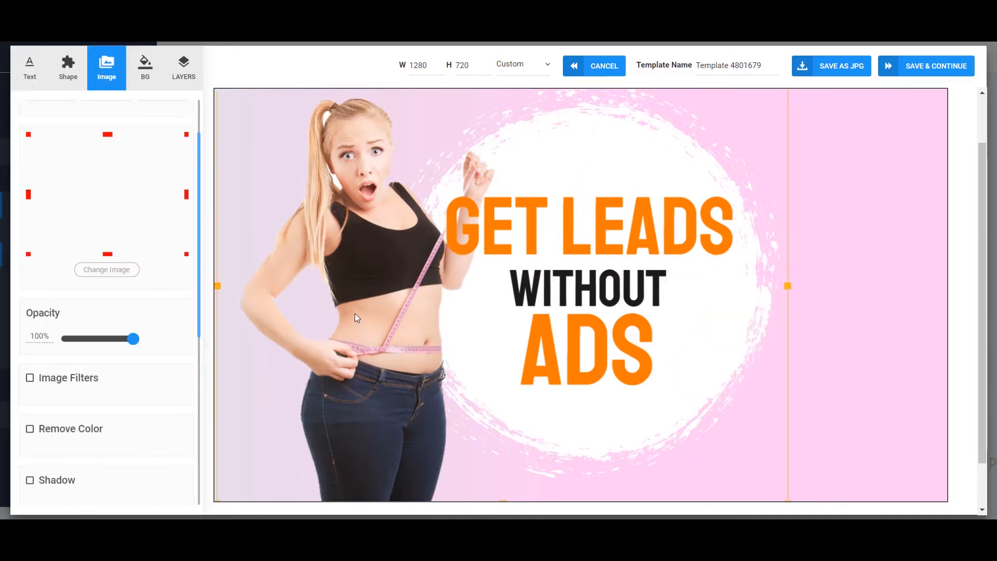
scroll(235, 291, "down", 1)
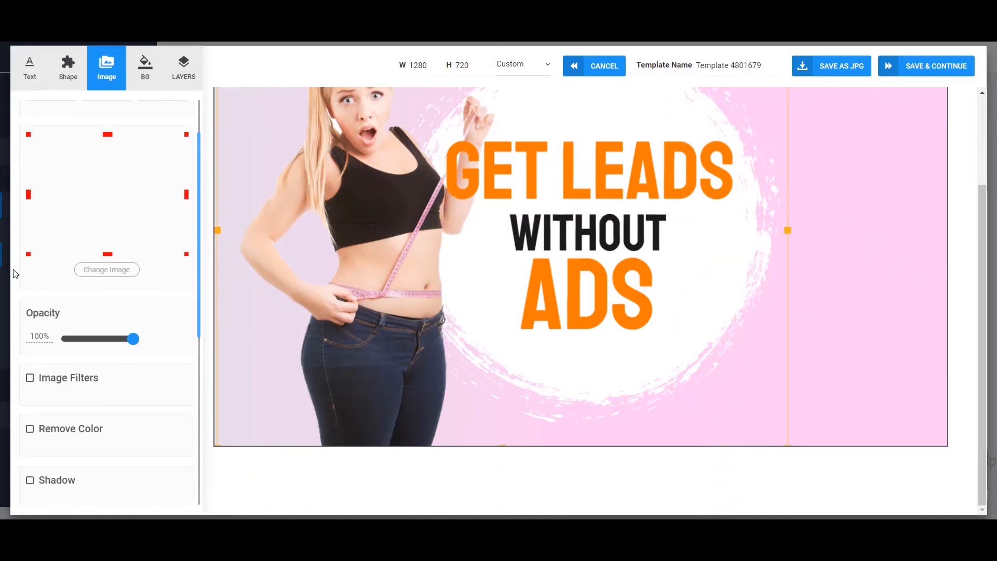
scroll(107, 364, "down", 6)
left_click(101, 321)
Insert the last portrait of the man in a grey suit from My Images into the thumbnail.
scroll(218, 351, "up", 2)
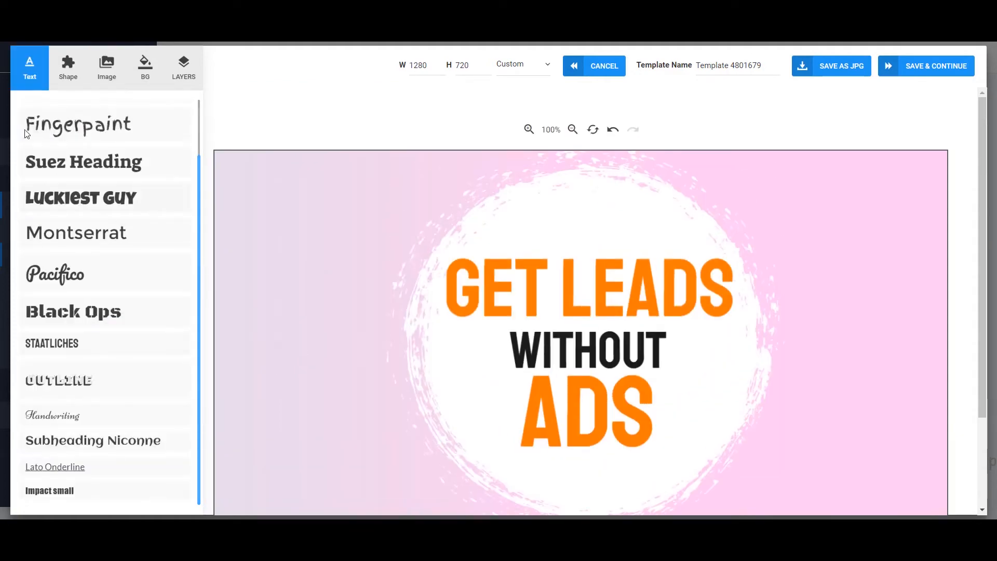
left_click(107, 66)
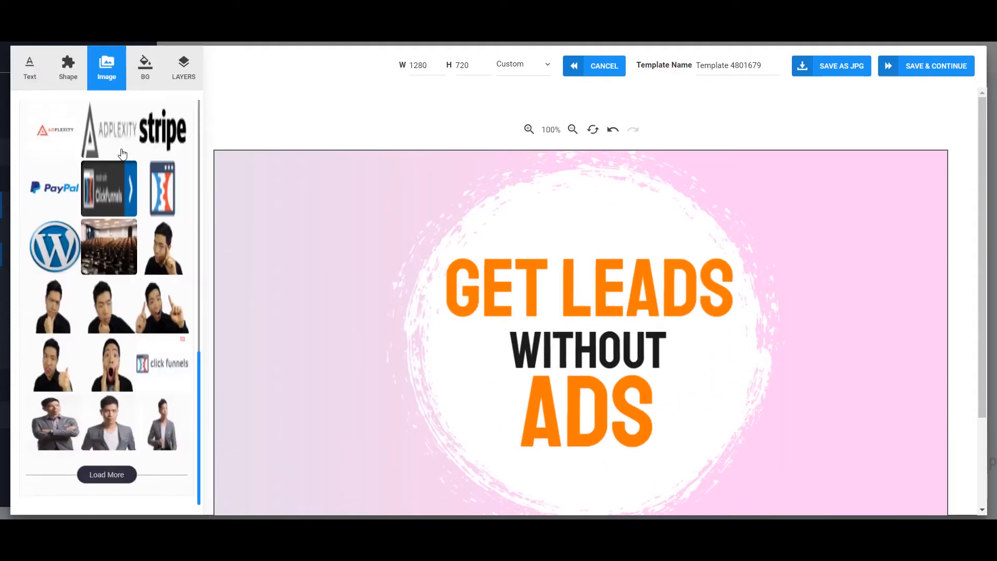
scroll(104, 166, "up", 10)
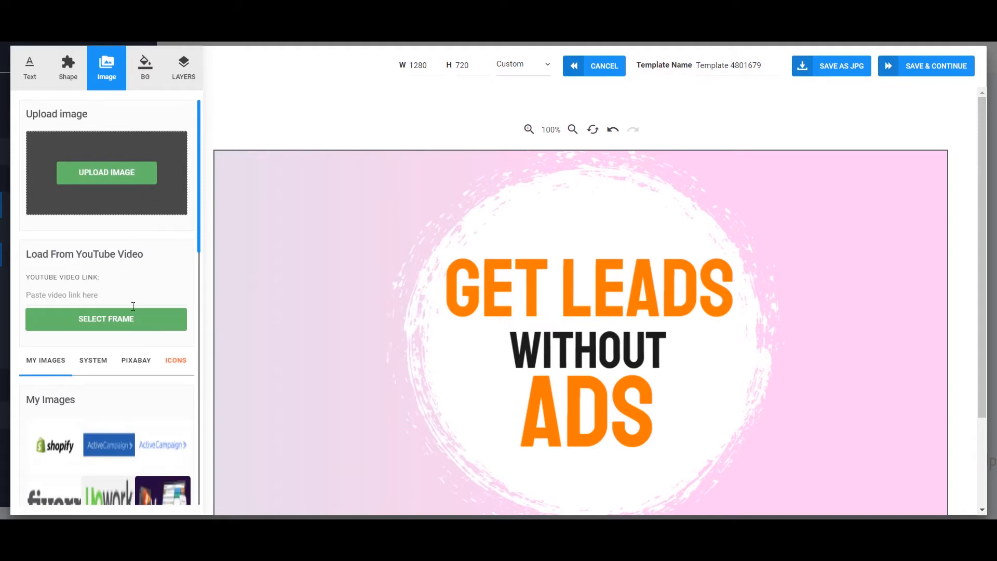
left_click(109, 364)
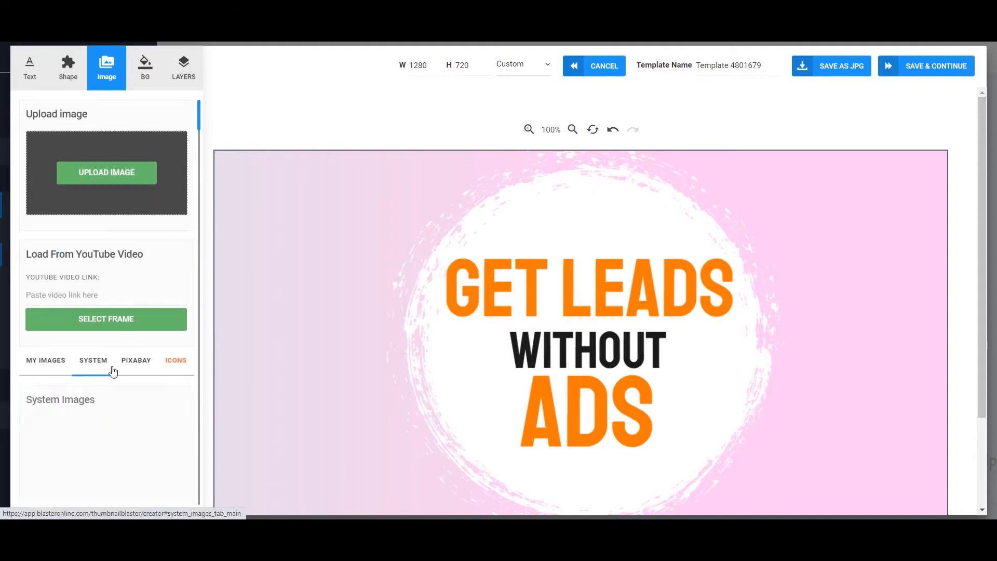
left_click(47, 360)
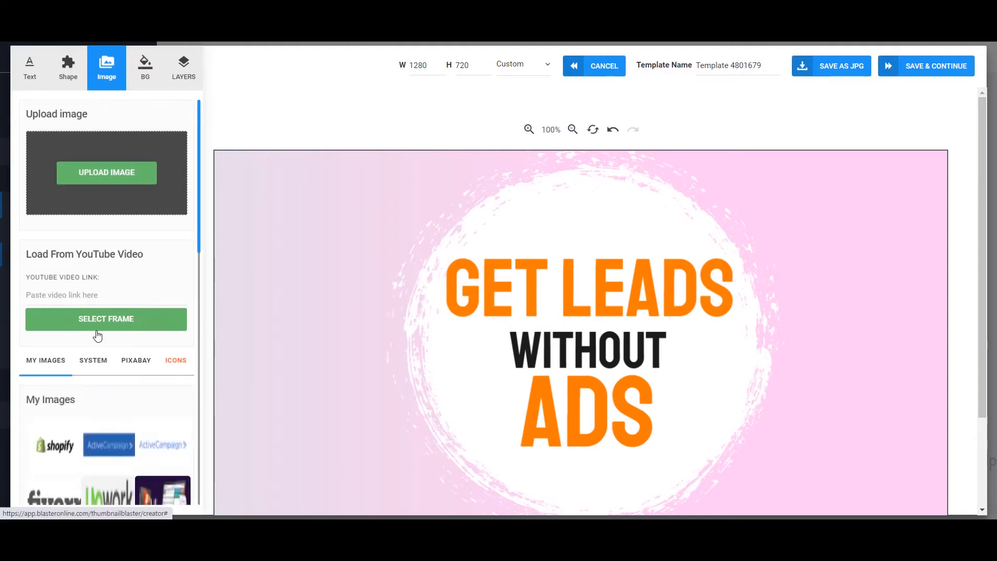
scroll(97, 336, "down", 10)
mouse_move(163, 432)
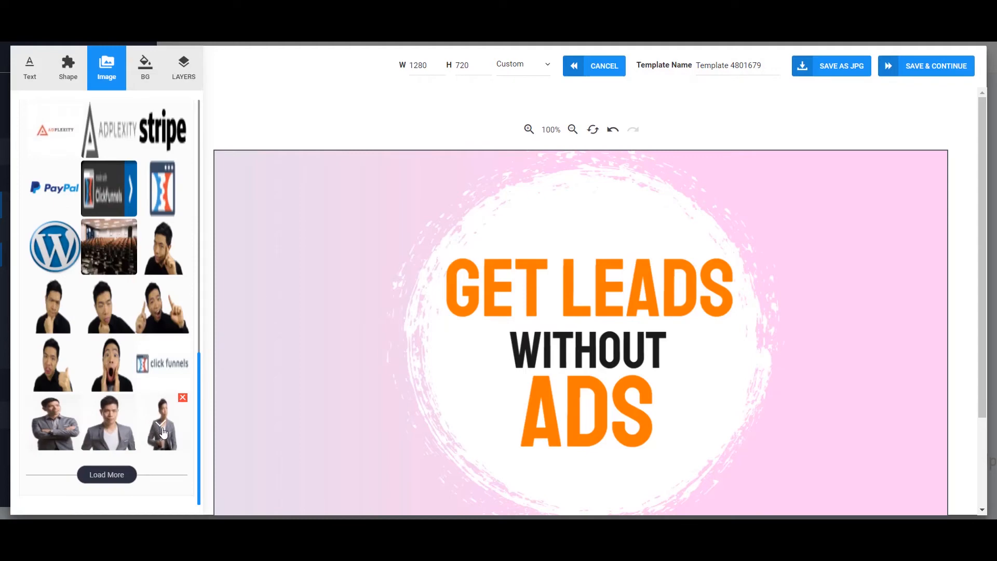
left_click(156, 426)
Move the man's photo to the lower-left of the canvas and enlarge it to nearly the canvas height.
left_click_drag(521, 371, 252, 467)
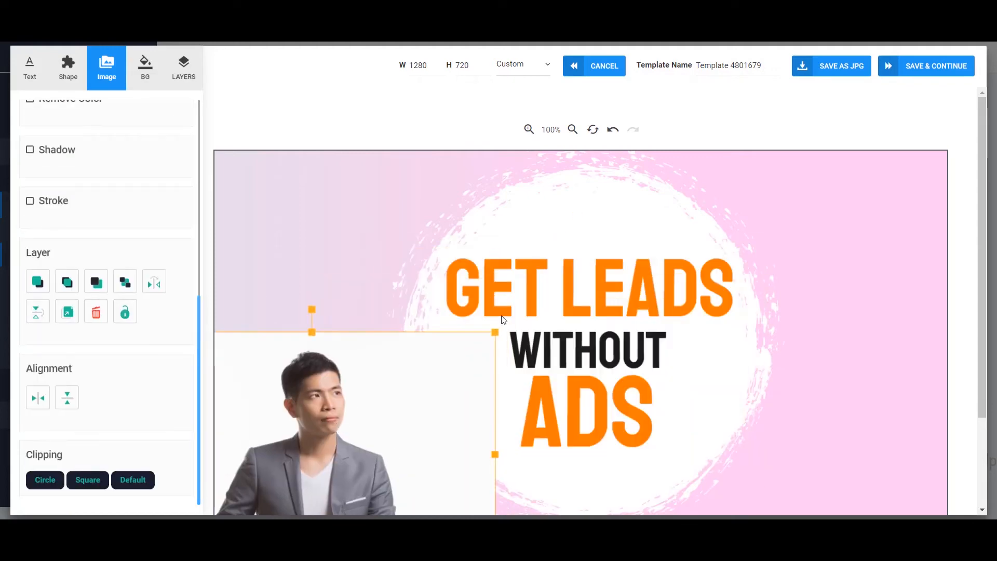
scroll(501, 315, "down", 3)
left_click_drag(495, 214, 686, 88)
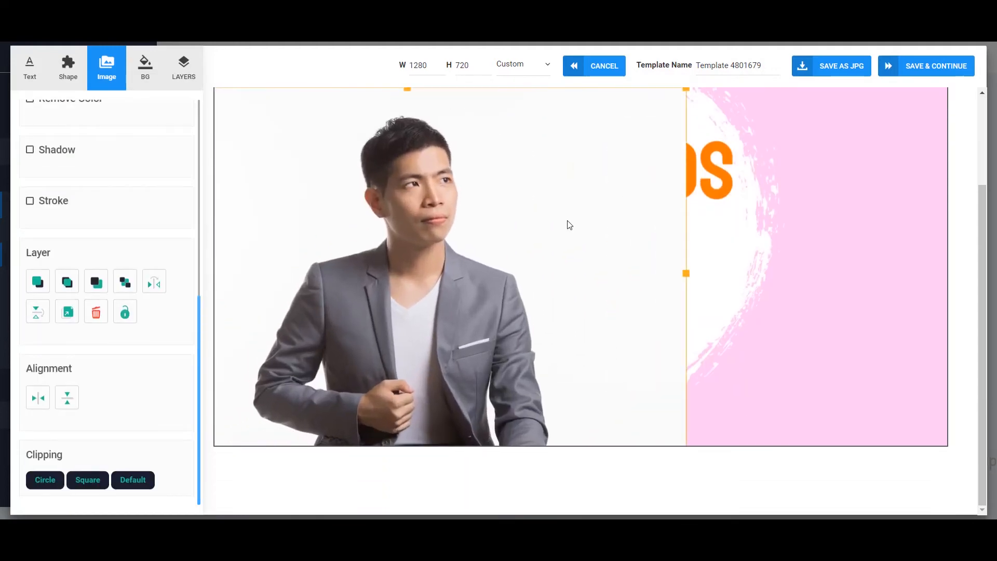
left_click_drag(570, 225, 560, 230)
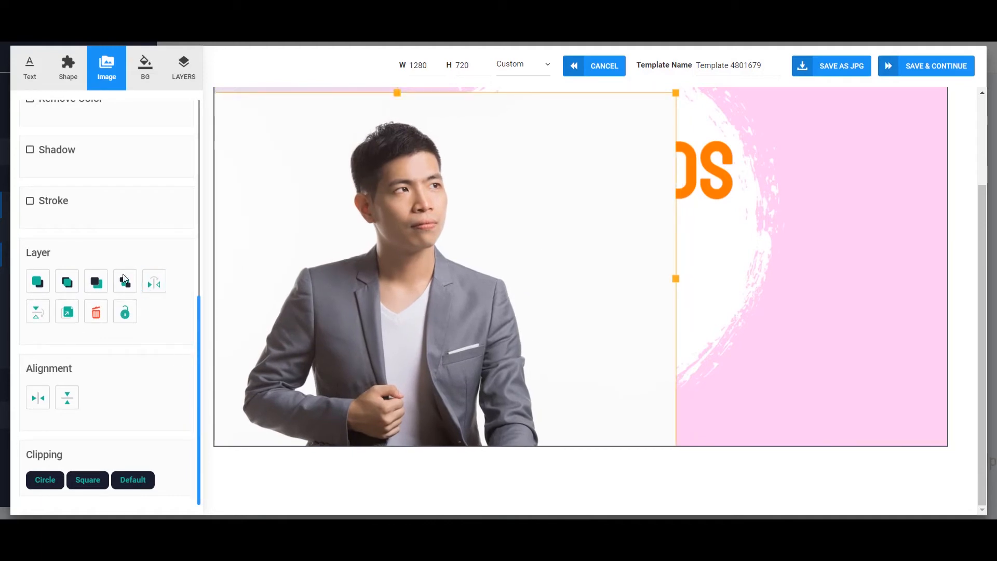
Enable Remove Color on the man's photo, sample its near-white background (#fcfcfc) and set the length to 0.06.
scroll(123, 289, "up", 7)
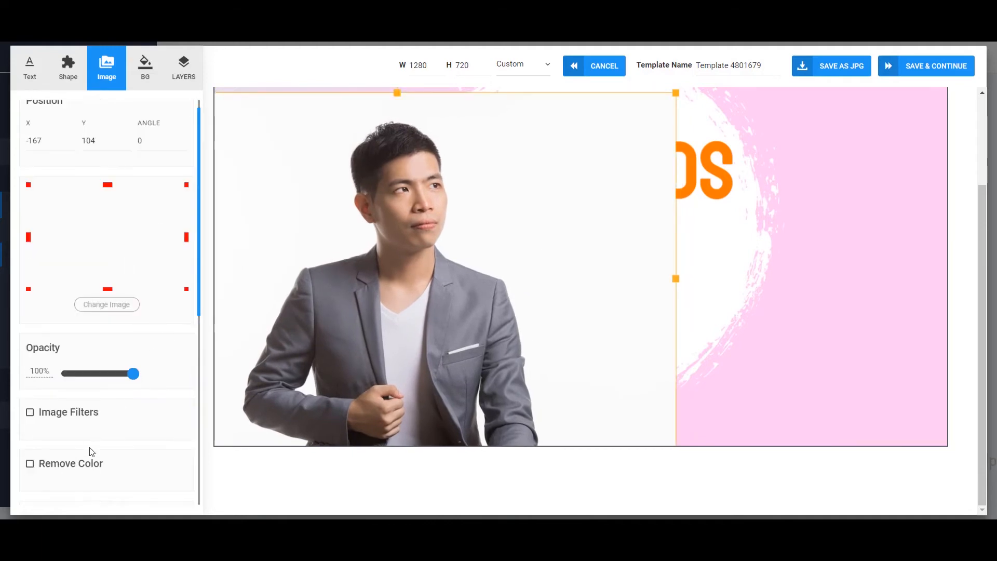
left_click(93, 465)
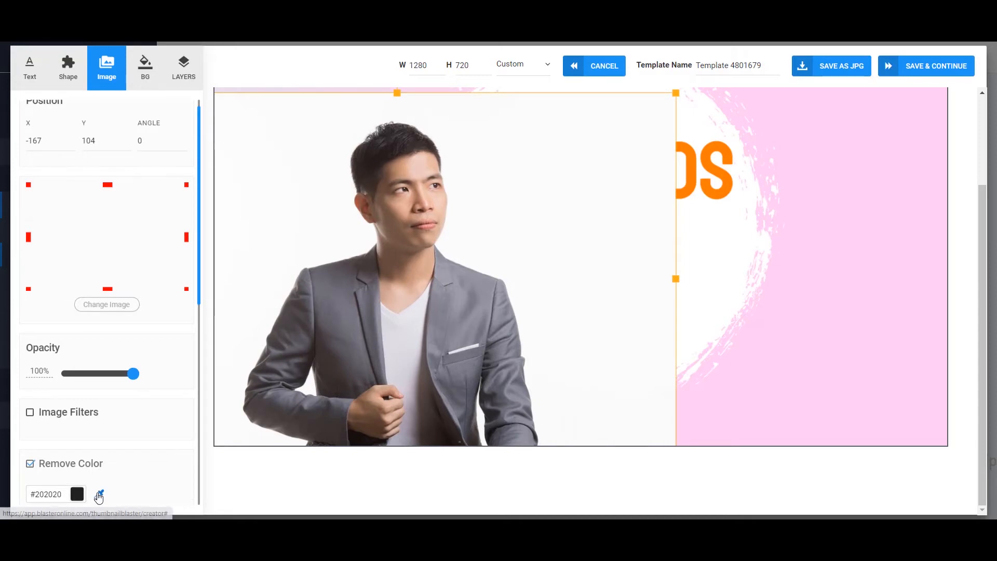
left_click(99, 496)
left_click(531, 187)
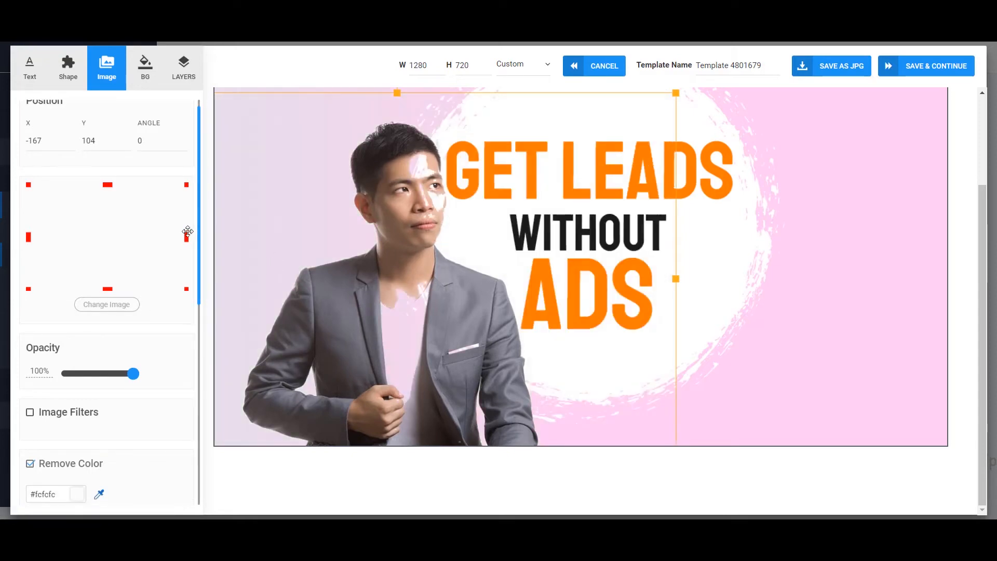
left_click_drag(201, 237, 194, 298)
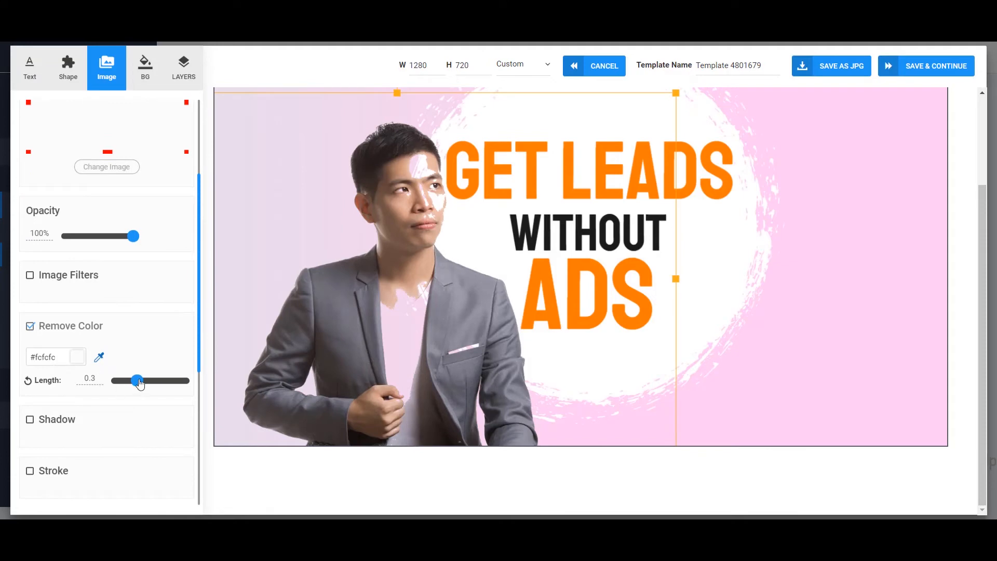
left_click_drag(140, 382, 121, 383)
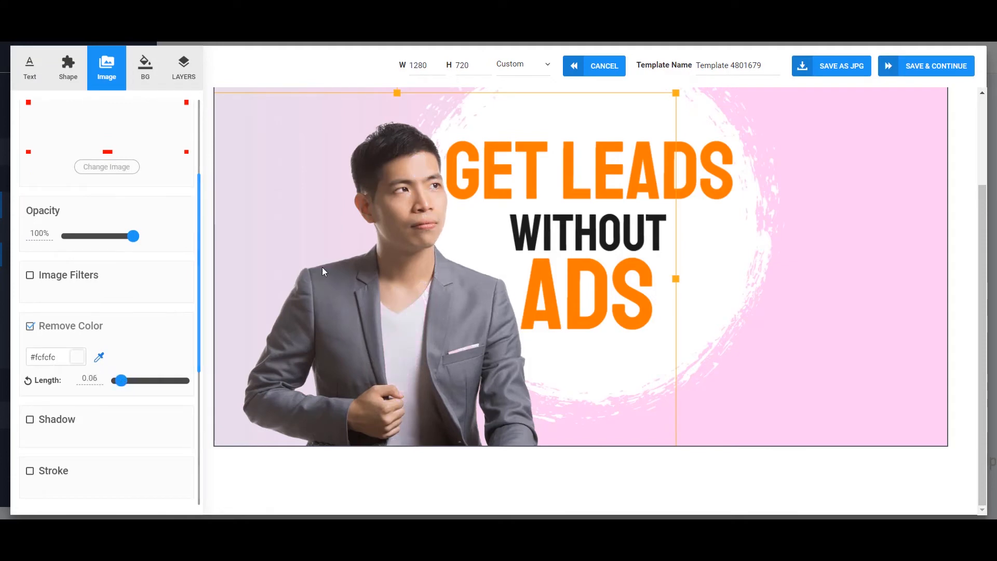
Change the thumbnail's background colour to light blue #64b5f6.
scroll(857, 205, "up", 3)
left_click(144, 85)
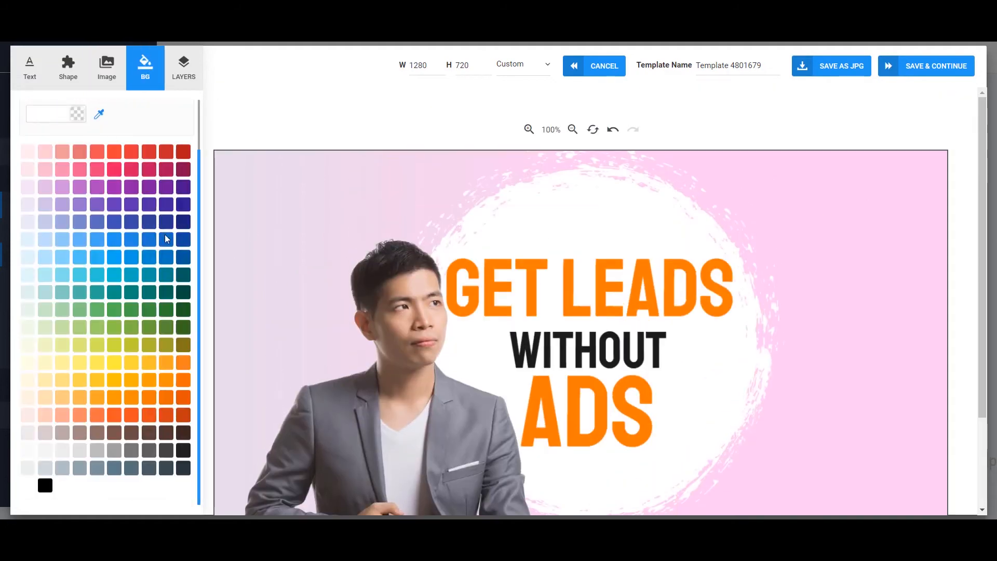
left_click(81, 241)
scroll(587, 160, "down", 3)
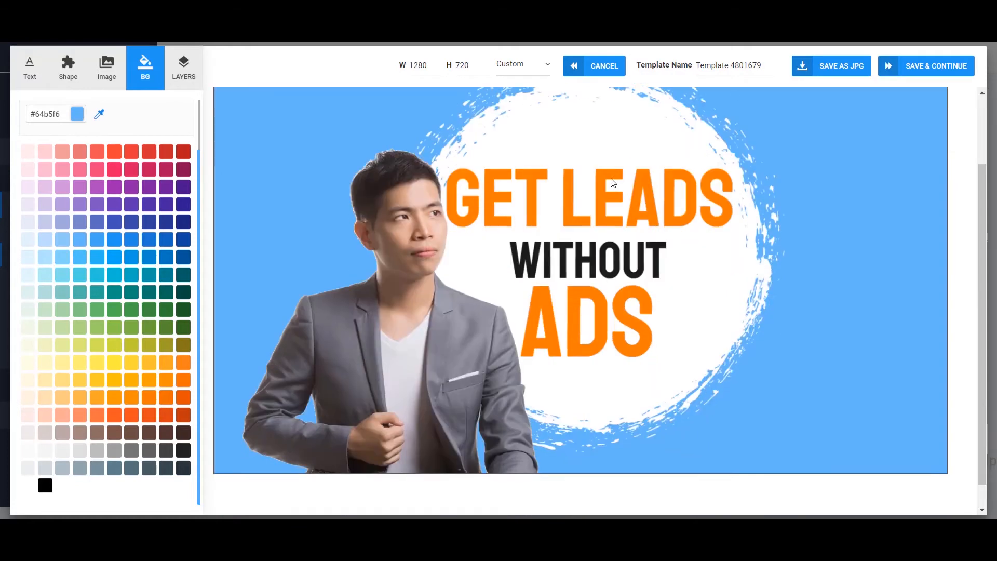
scroll(545, 340, "up", 3)
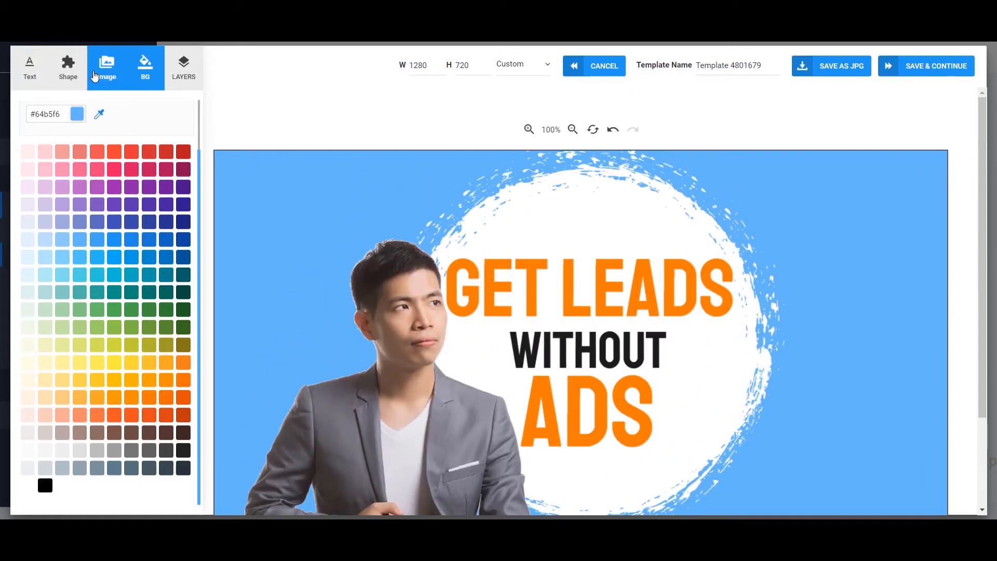
Insert the white desk photo with keyboard and phone from the System images and enlarge it to cover the whole canvas.
left_click(95, 76)
scroll(104, 233, "down", 5)
scroll(104, 223, "up", 5)
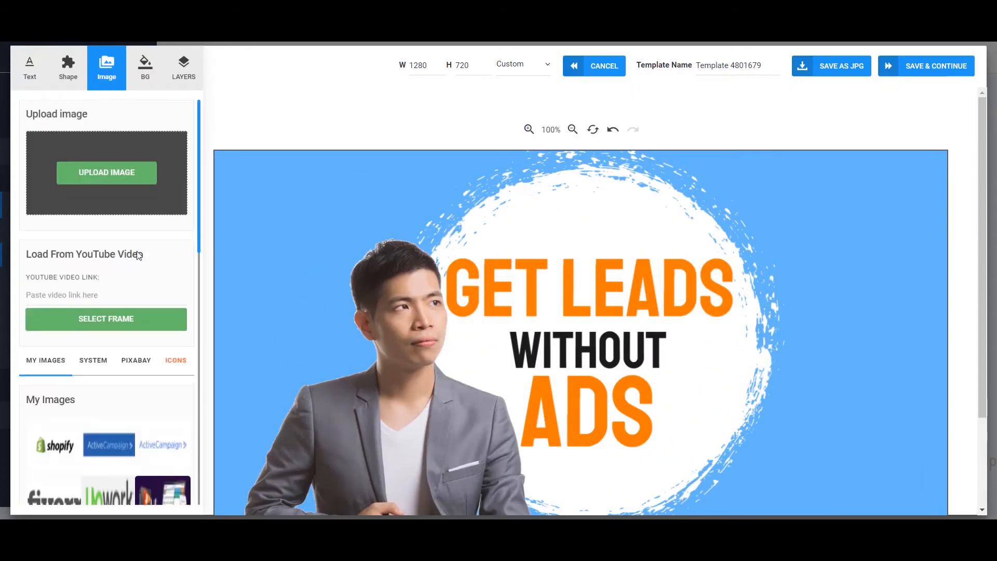
left_click(93, 361)
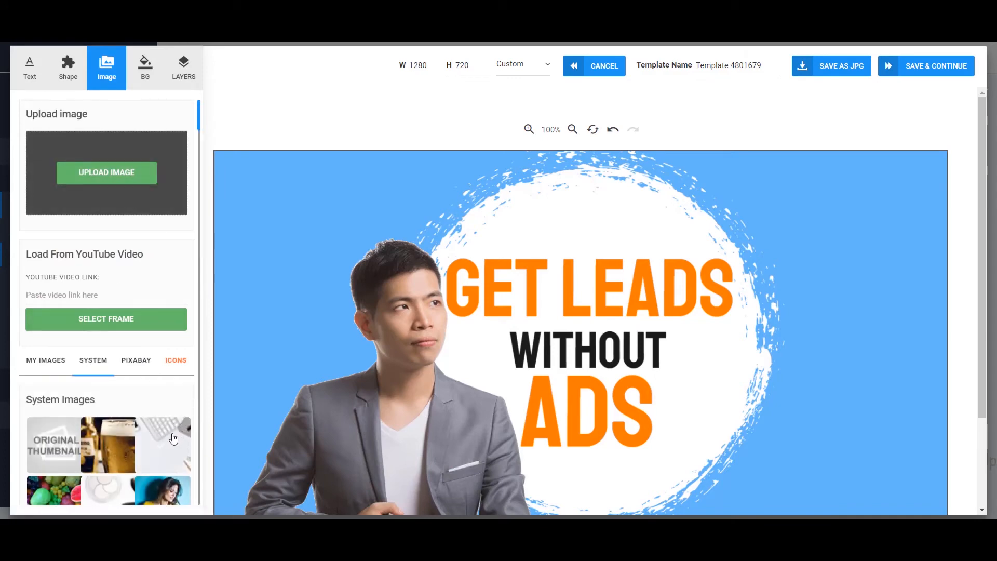
left_click_drag(173, 439, 539, 240)
left_click(761, 286)
left_click_drag(723, 449, 947, 551)
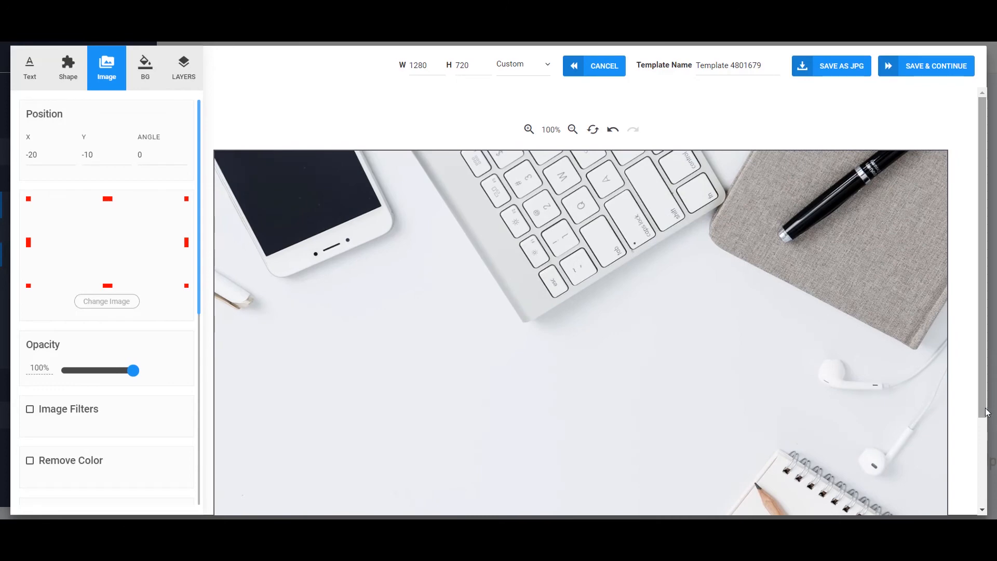
Reorder the 01desk.jpg image layer to sit directly after Group, behind the three text layers and the man's photo.
left_click(982, 466)
scroll(343, 142, "up", 2)
left_click(187, 78)
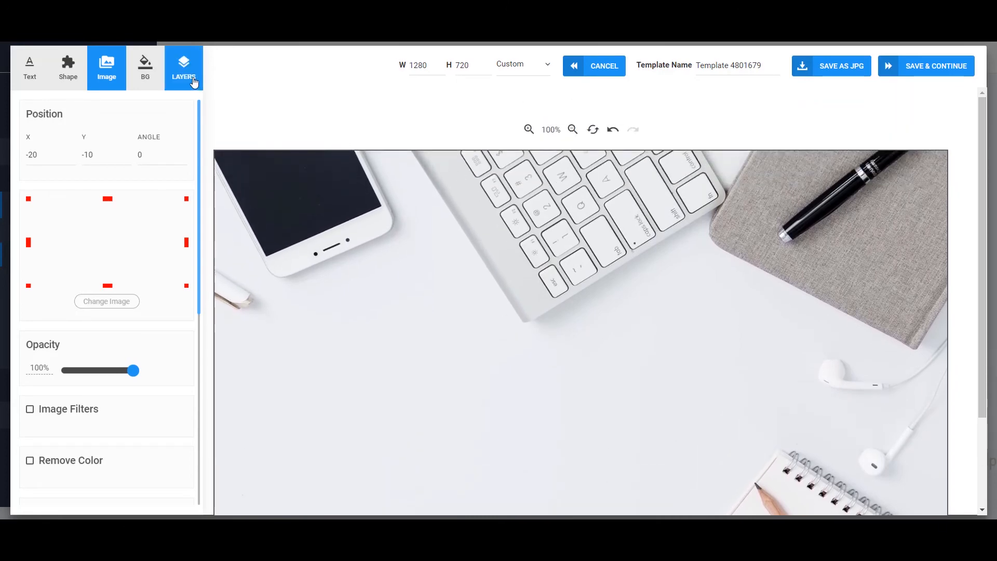
left_click_drag(94, 268, 95, 151)
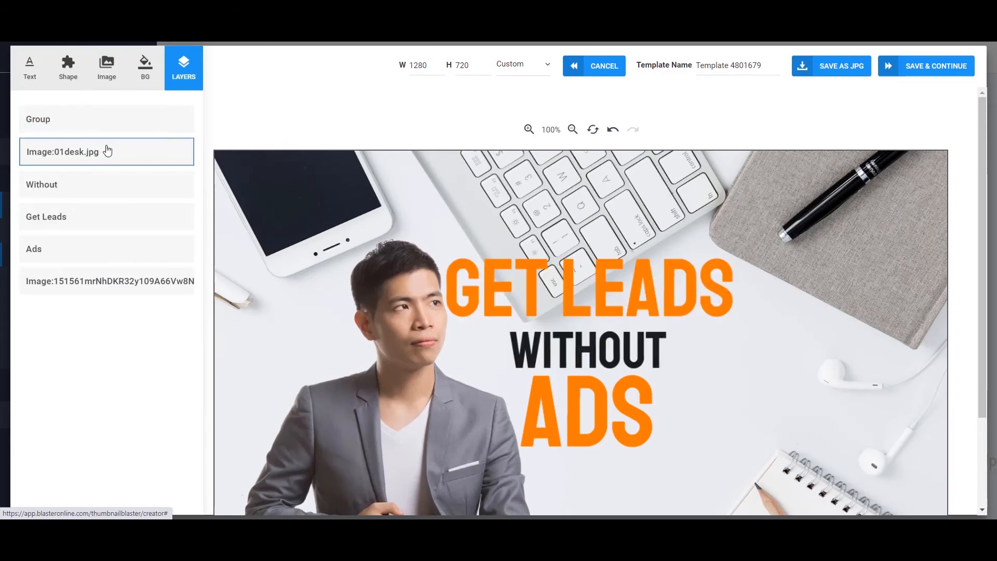
Reduce the desk photo's opacity to 41% so the blue background shows through.
left_click(107, 69)
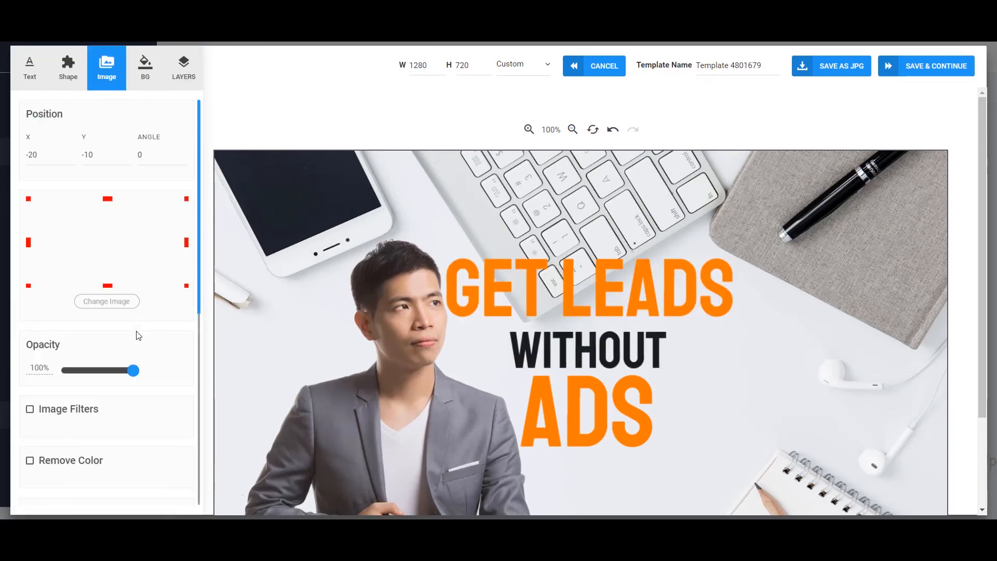
left_click_drag(134, 370, 94, 370)
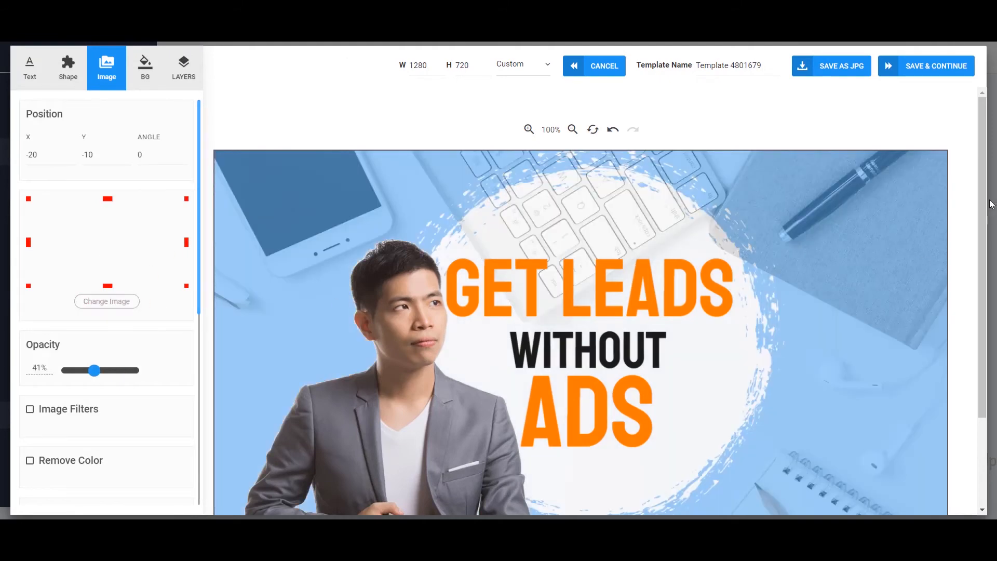
scroll(991, 204, "down", 1)
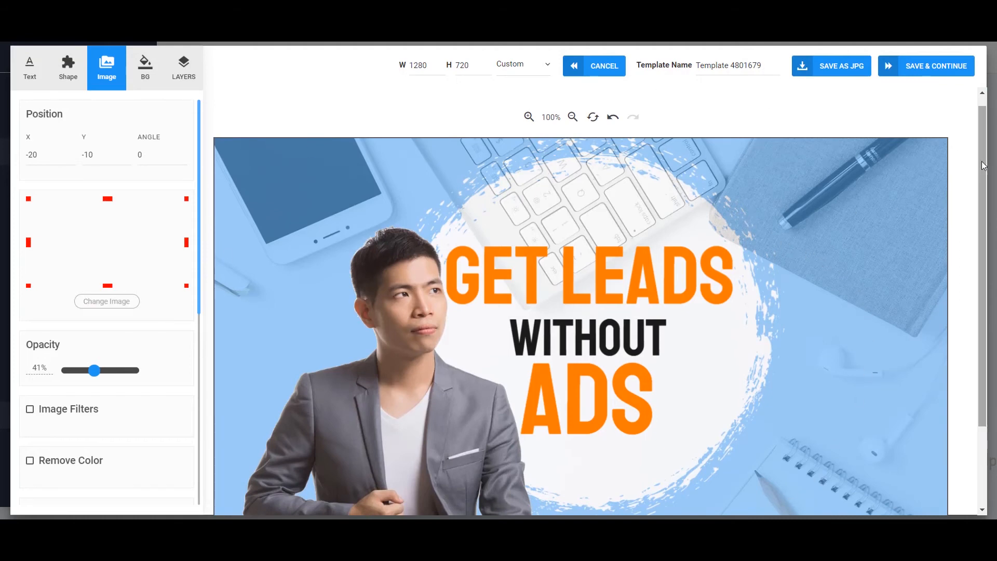
scroll(982, 137, "up", 1)
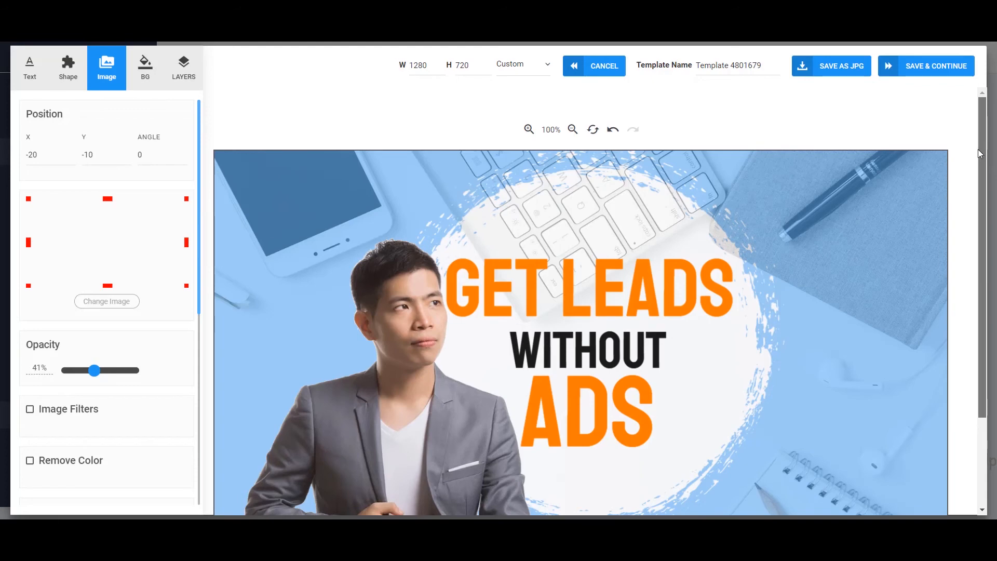
scroll(982, 151, "down", 1)
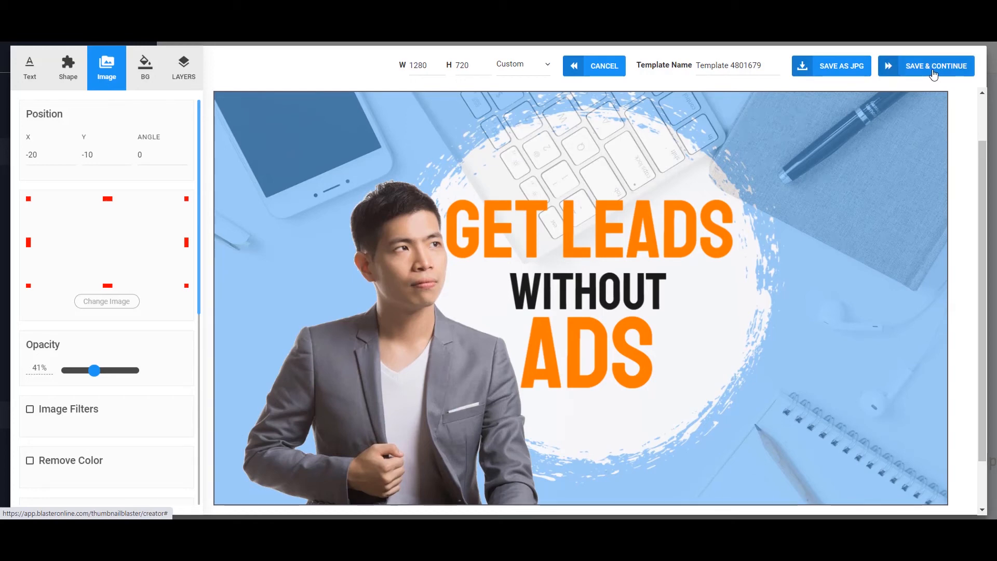
Save the thumbnail, continue to the Save & Publish stage and check the finished preview.
left_click(934, 75)
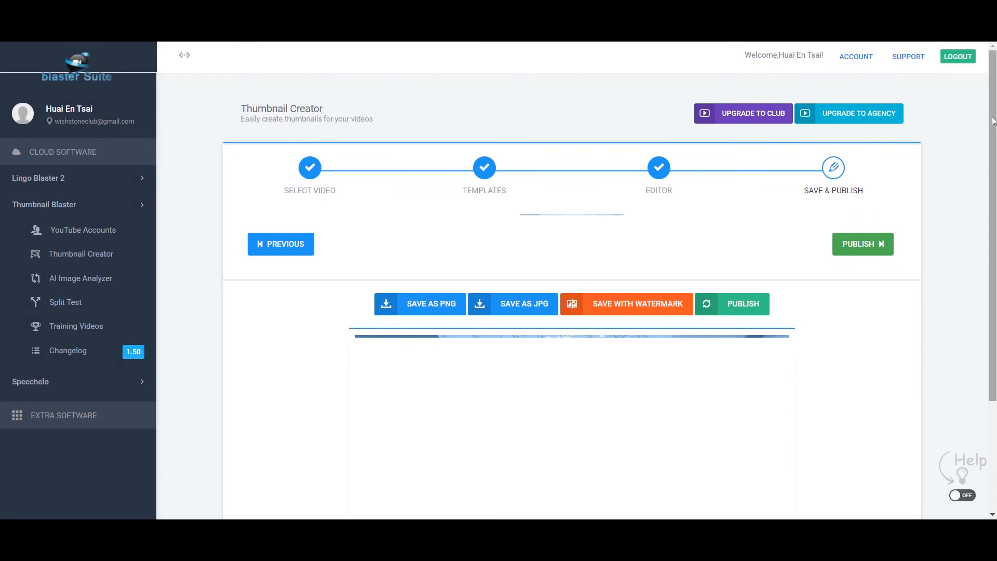
left_click_drag(993, 120, 992, 208)
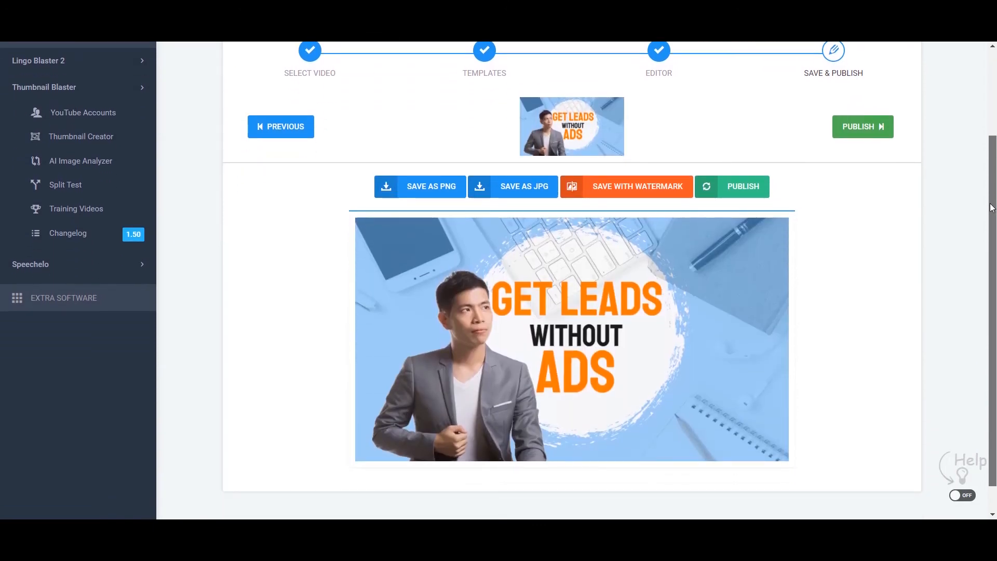
left_click_drag(990, 204, 990, 204)
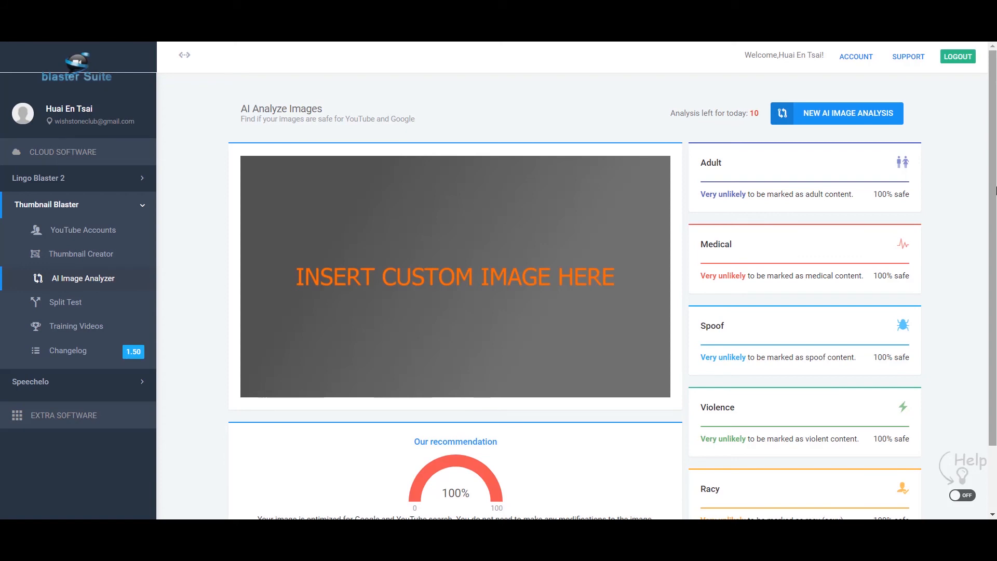
Look over the AI Image Analyzer's safety categories and recommendation, and open the Split Test page.
left_click_drag(995, 190, 994, 224)
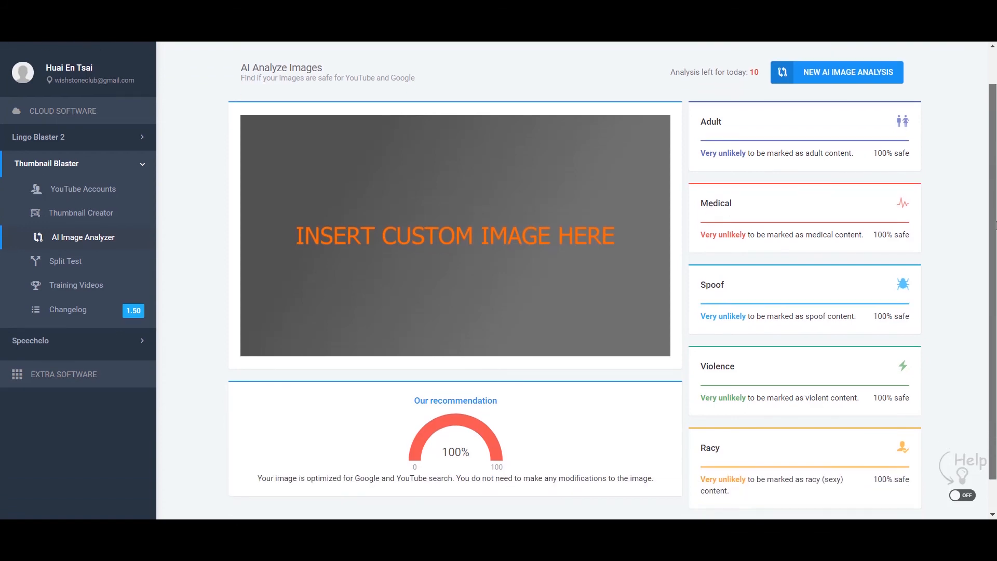
left_click(59, 264)
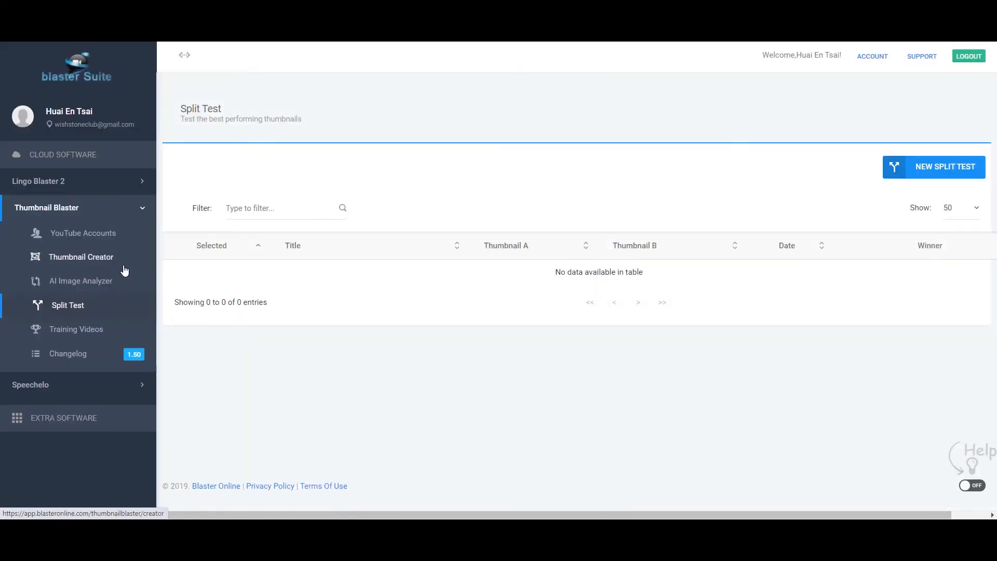